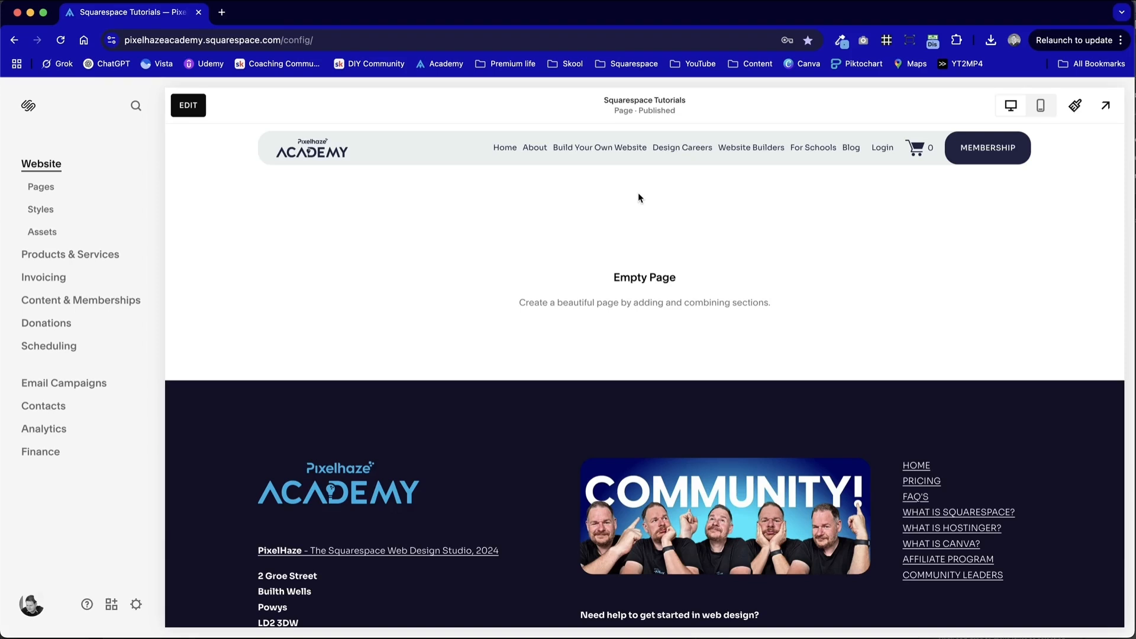
Step: Open the Home page, view it full screen and return to the site editor
left_click(505, 147)
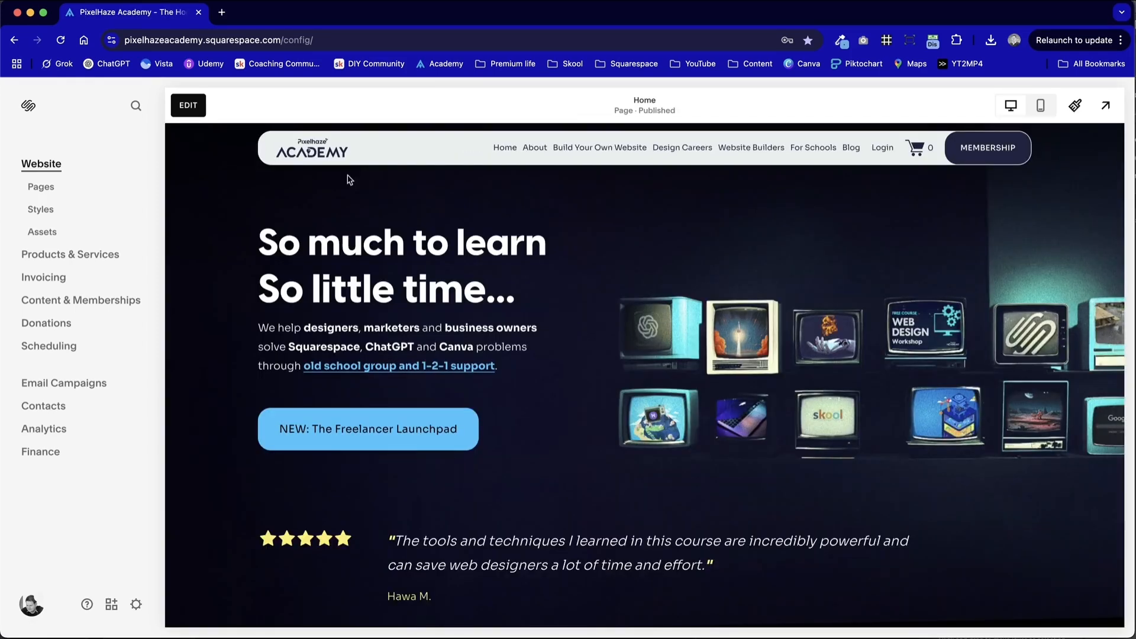
left_click(1107, 105)
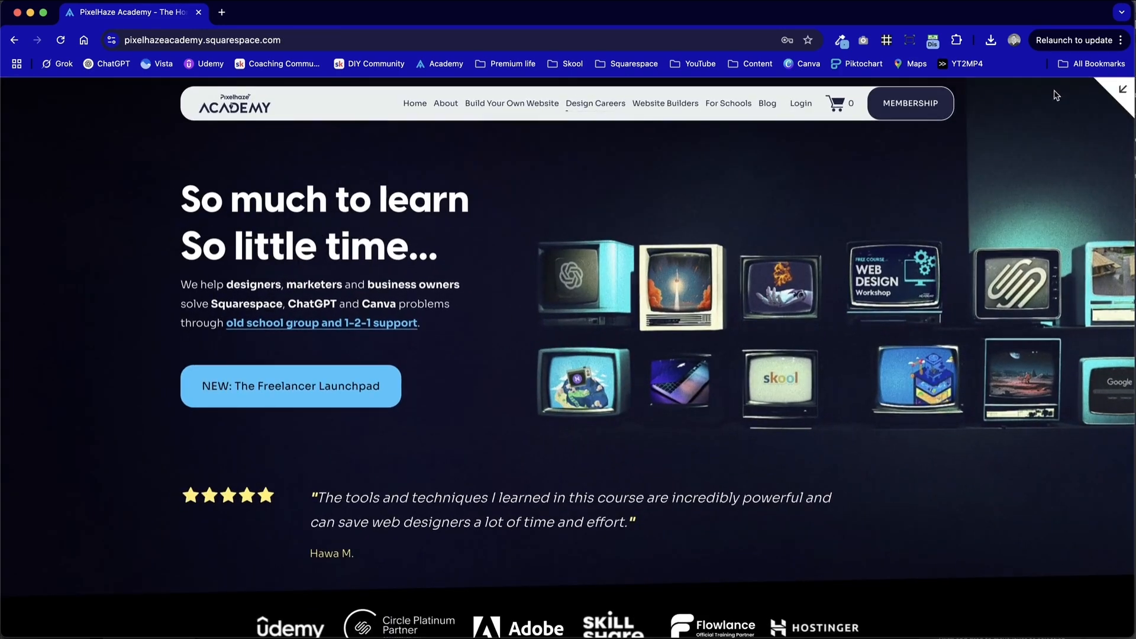
left_click(1102, 98)
Step: Open the FAQ's page from the site's About navigation and view it full screen
mouse_move(535, 148)
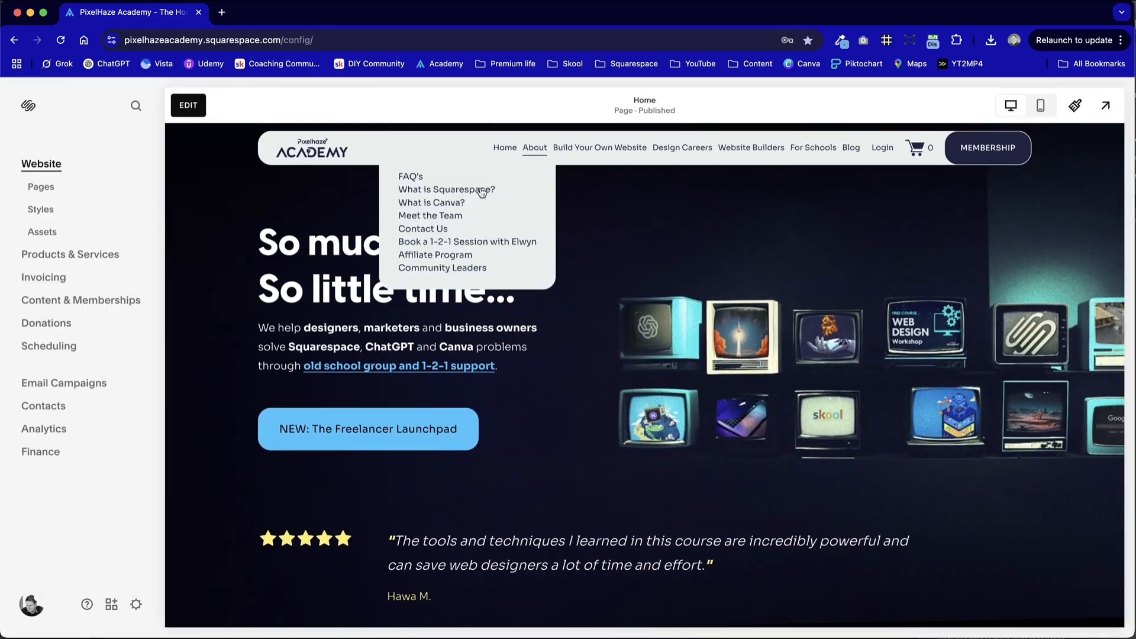
left_click(413, 176)
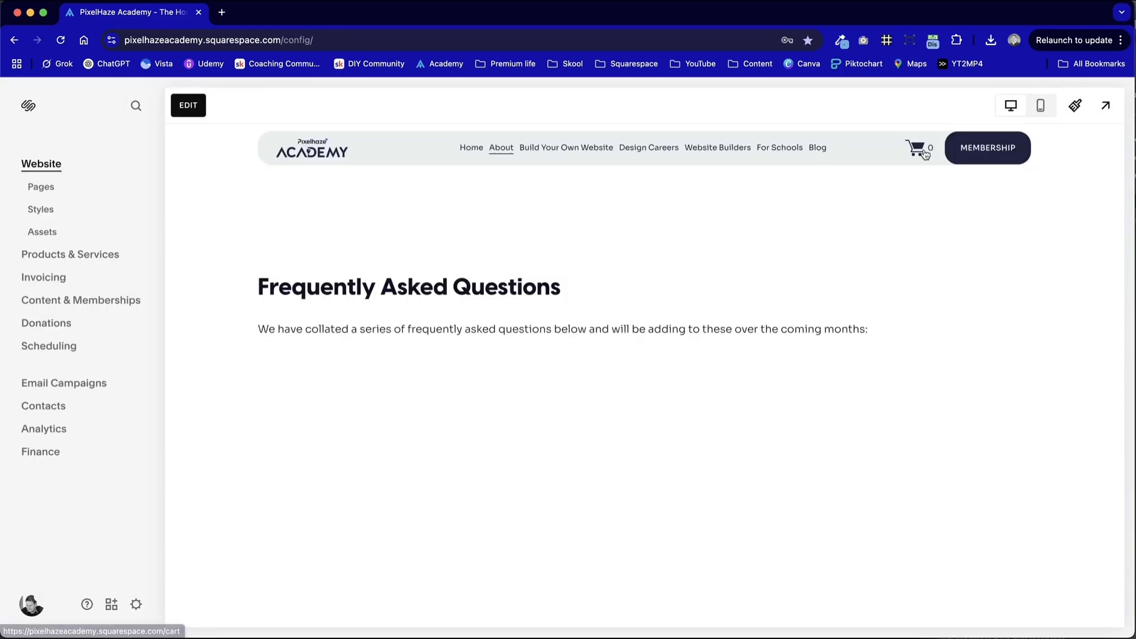
left_click(1105, 104)
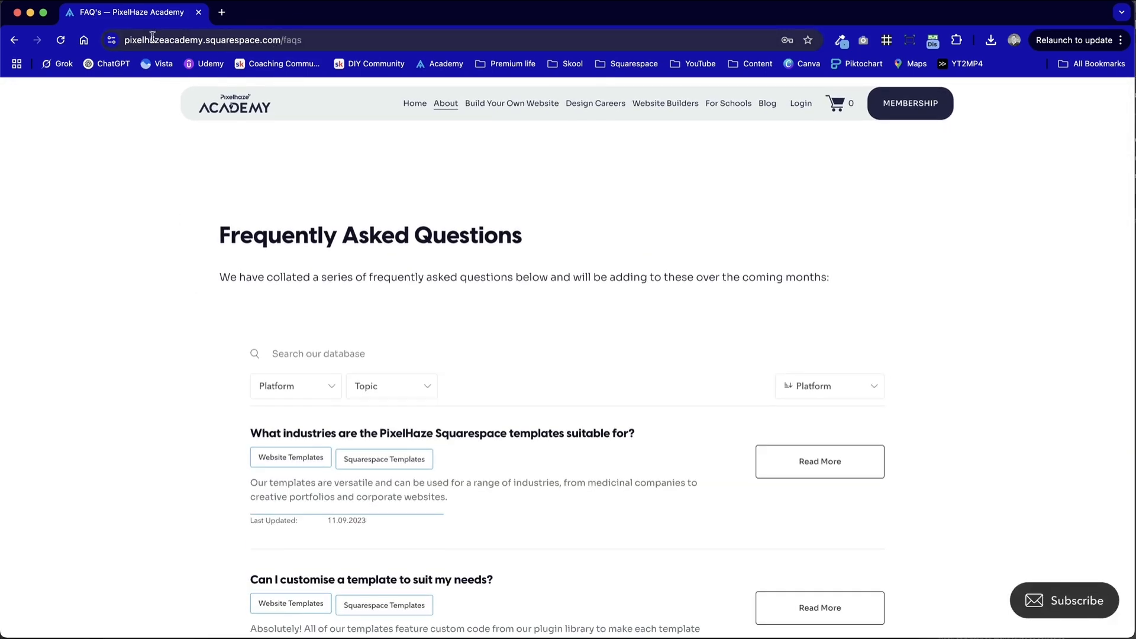
Step: Examine the domain and slug in the page address, remove /faqs to load the homepage, and return to the editor
left_click(129, 41)
left_click_drag(215, 51, 279, 43)
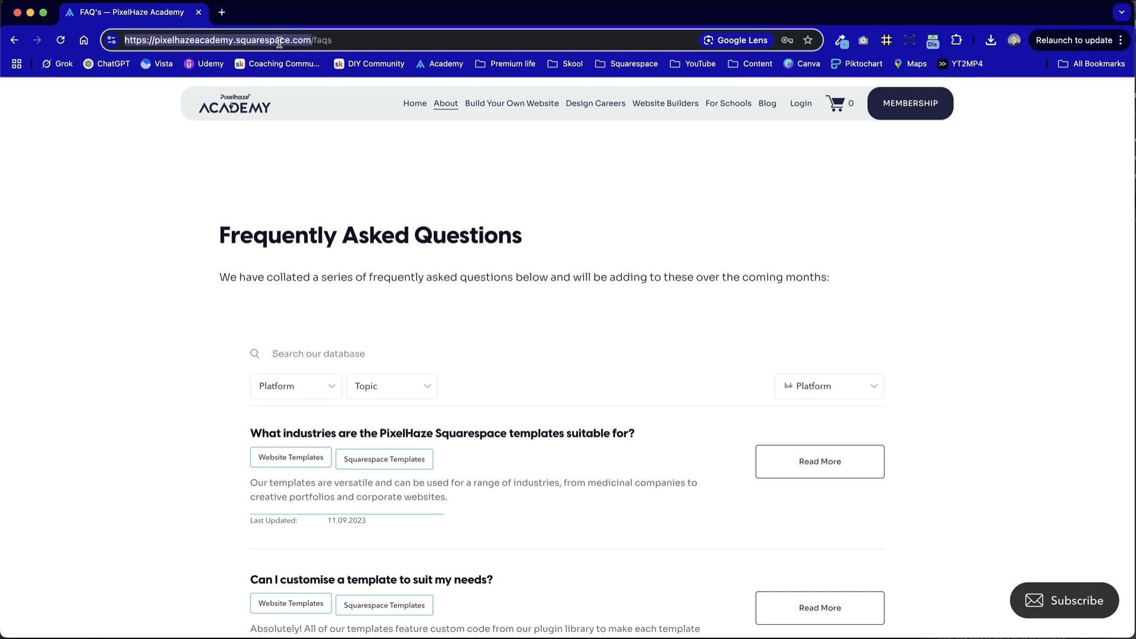
left_click_drag(312, 39, 344, 39)
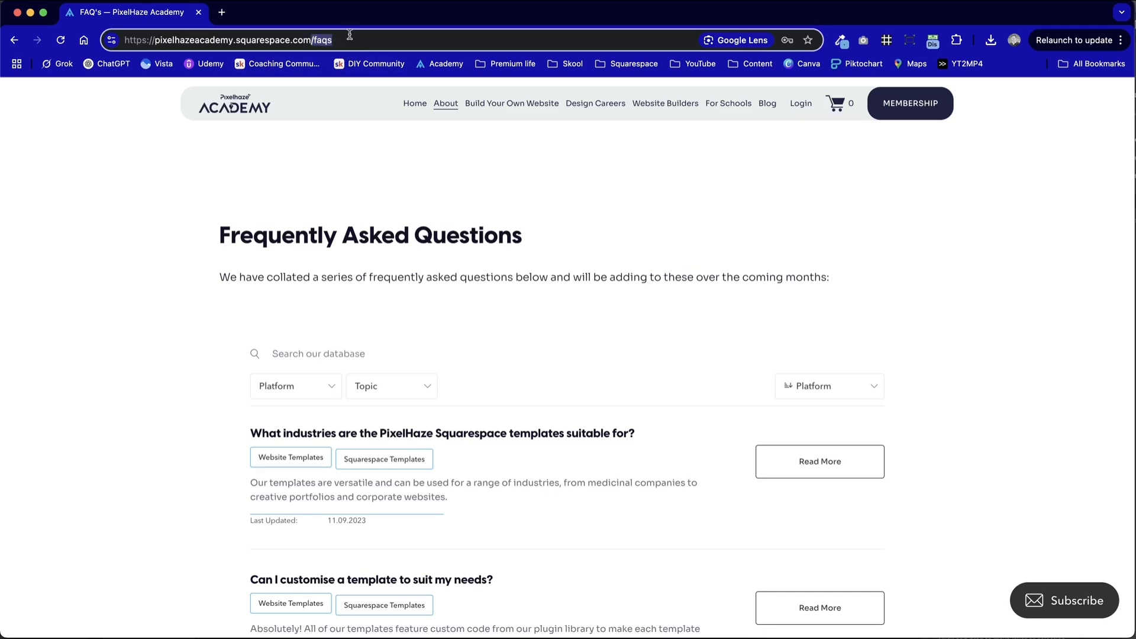
key("BackSpace")
key("Return")
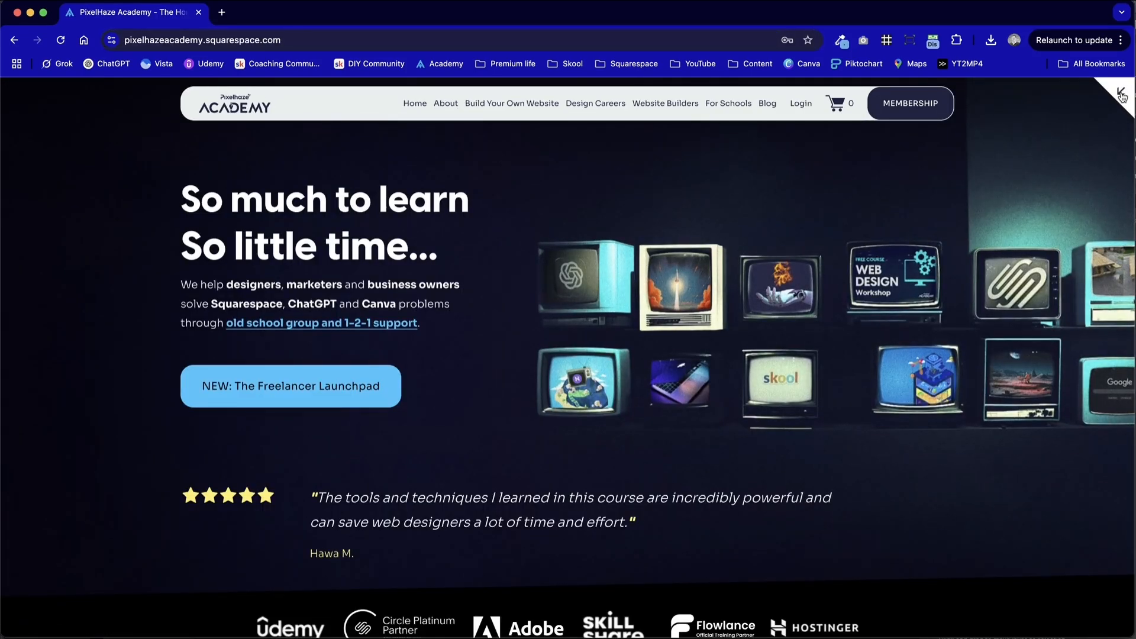
left_click(1127, 97)
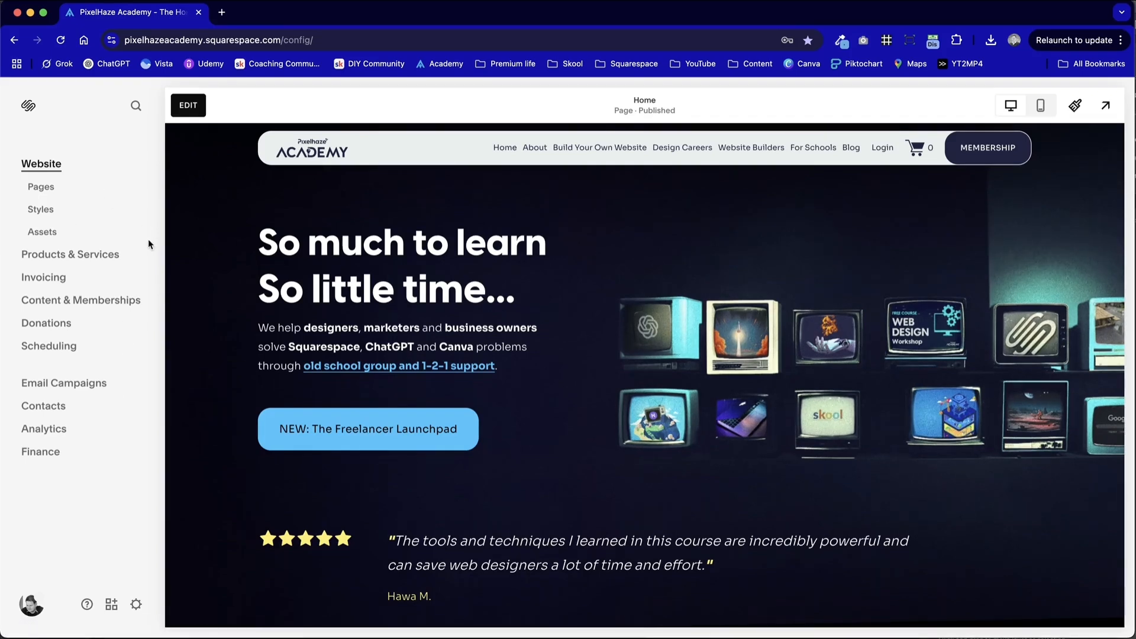
Step: Open the site's Pages list and look at the pages grouped under the About dropdown
left_click(39, 190)
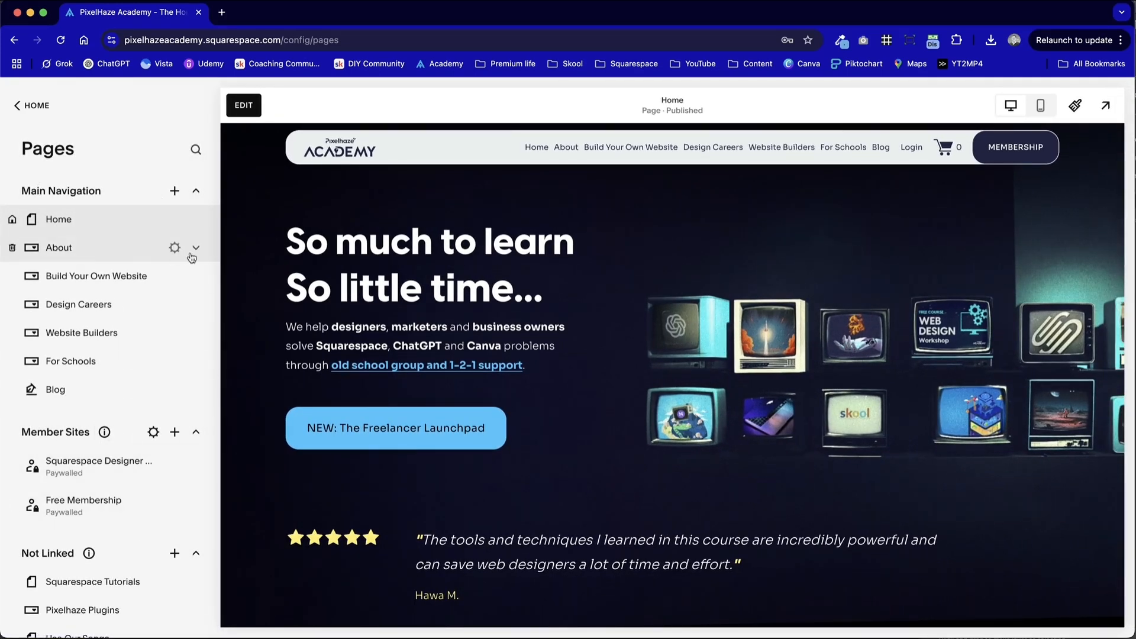
left_click(196, 248)
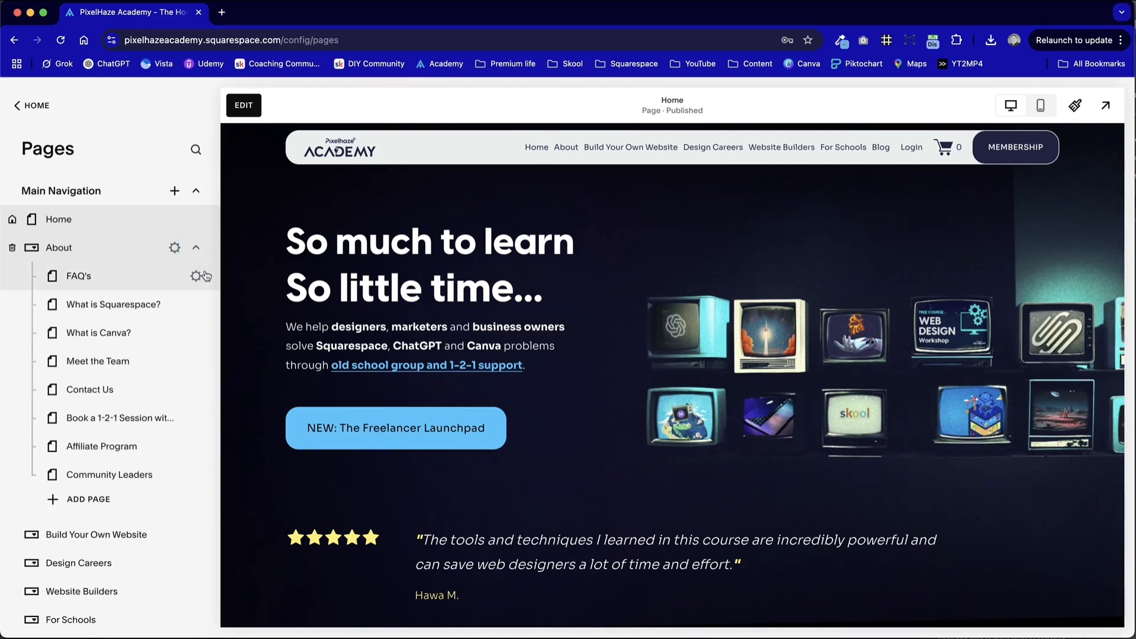
left_click(196, 248)
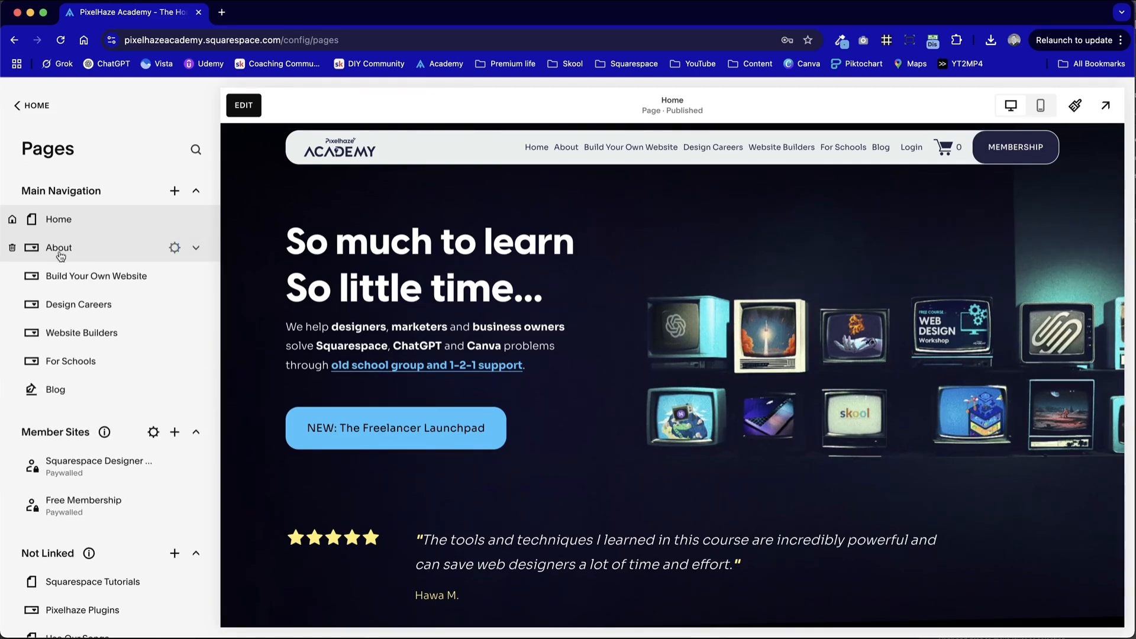
left_click(572, 154)
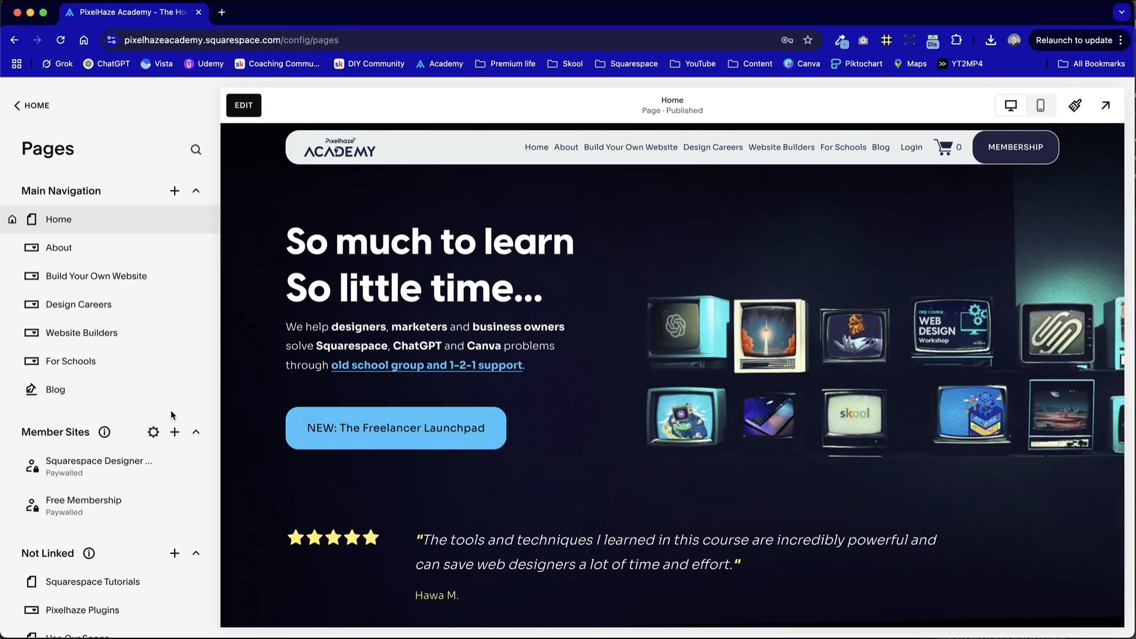
Step: Open the general page settings of the Squarespace Tutorials page in the Not Linked section
scroll(171, 410, "down", 3)
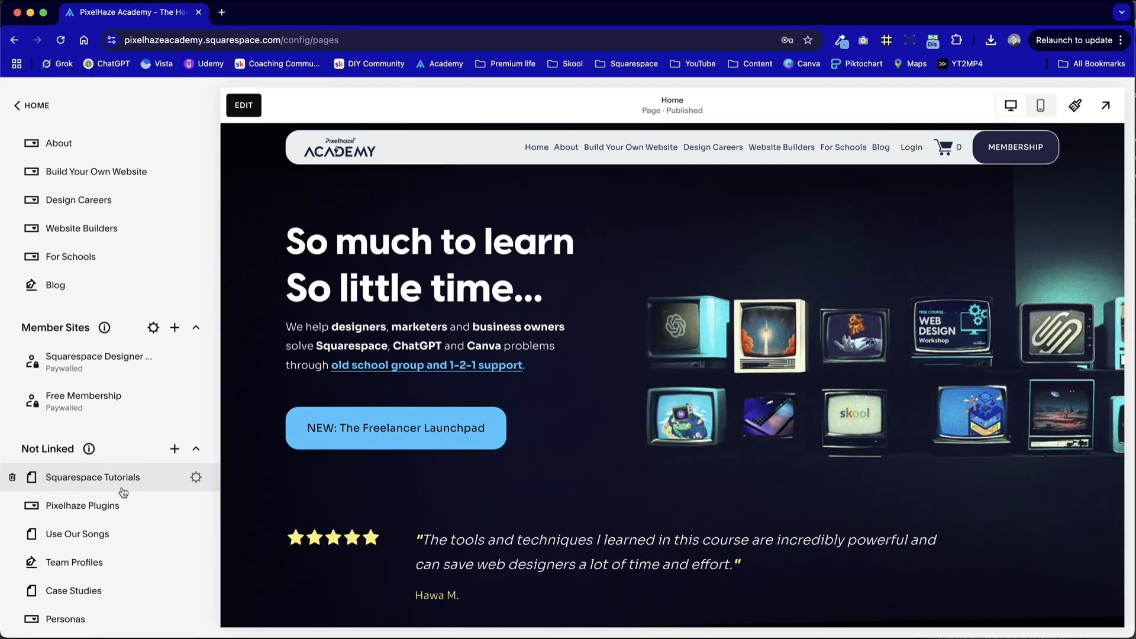
left_click(196, 477)
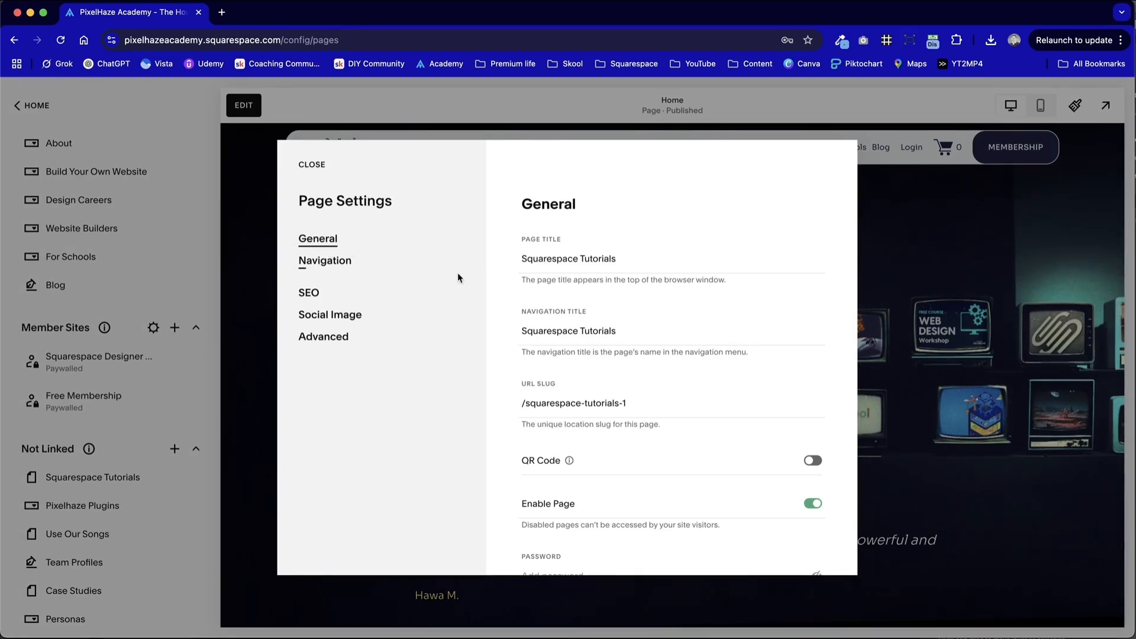
left_click(616, 258)
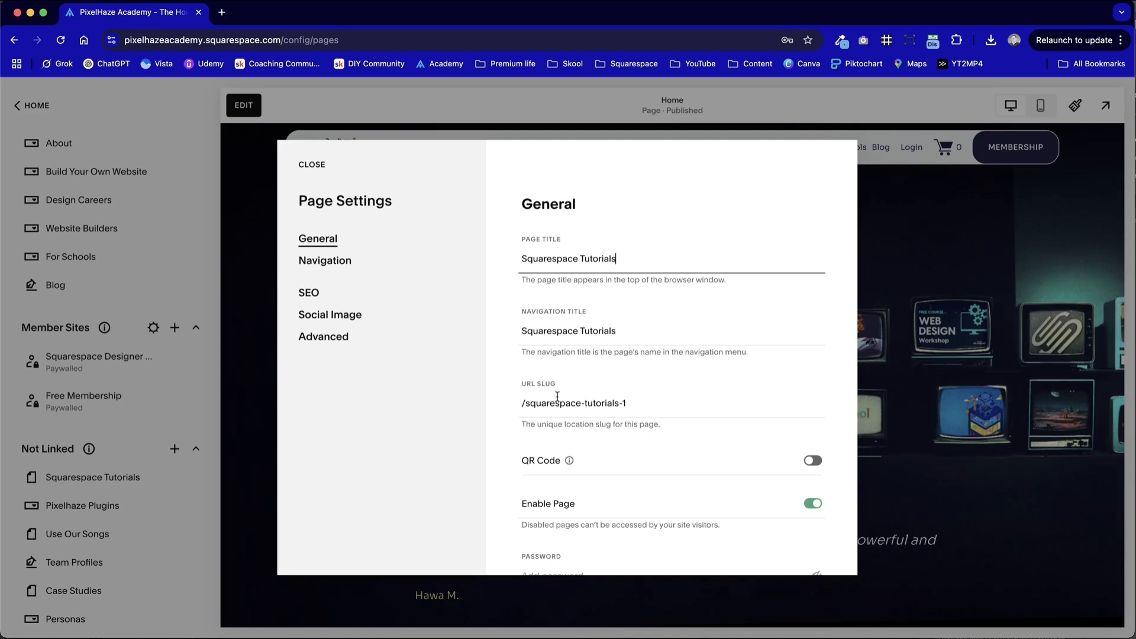
Step: Change the page's URL slug to /squarespace-tutorials-and-guides
left_click(628, 404)
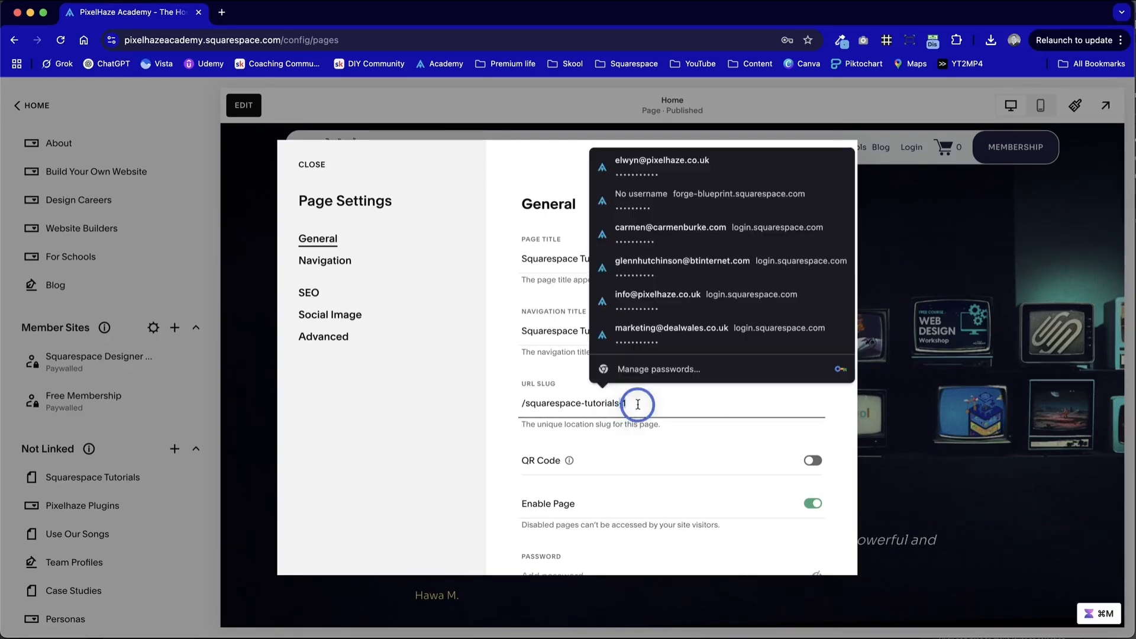
left_click(494, 409)
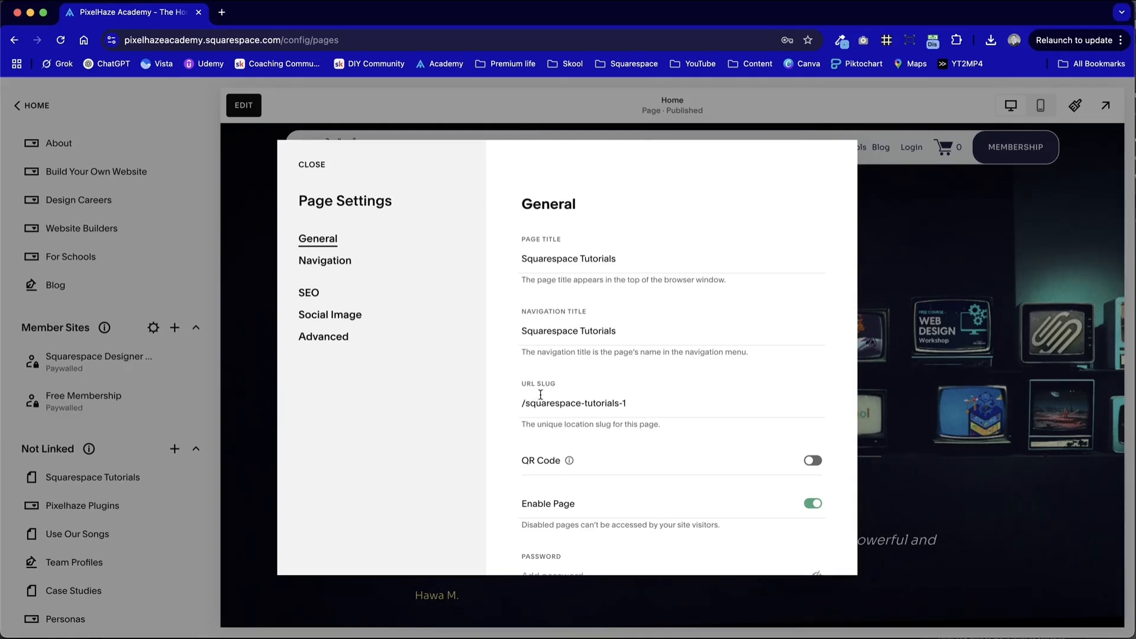
left_click(525, 405)
left_click(646, 413)
key("BackSpace")
type("and-guides")
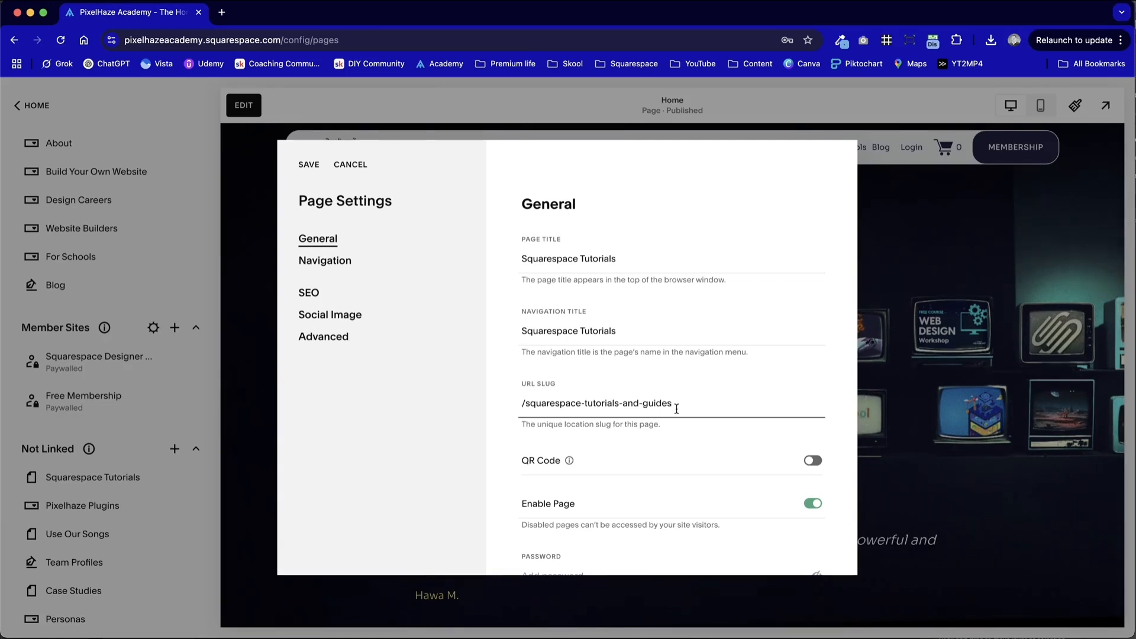
Step: Enable the page's QR code to preview it and switch it off again
scroll(676, 408, "down", 3)
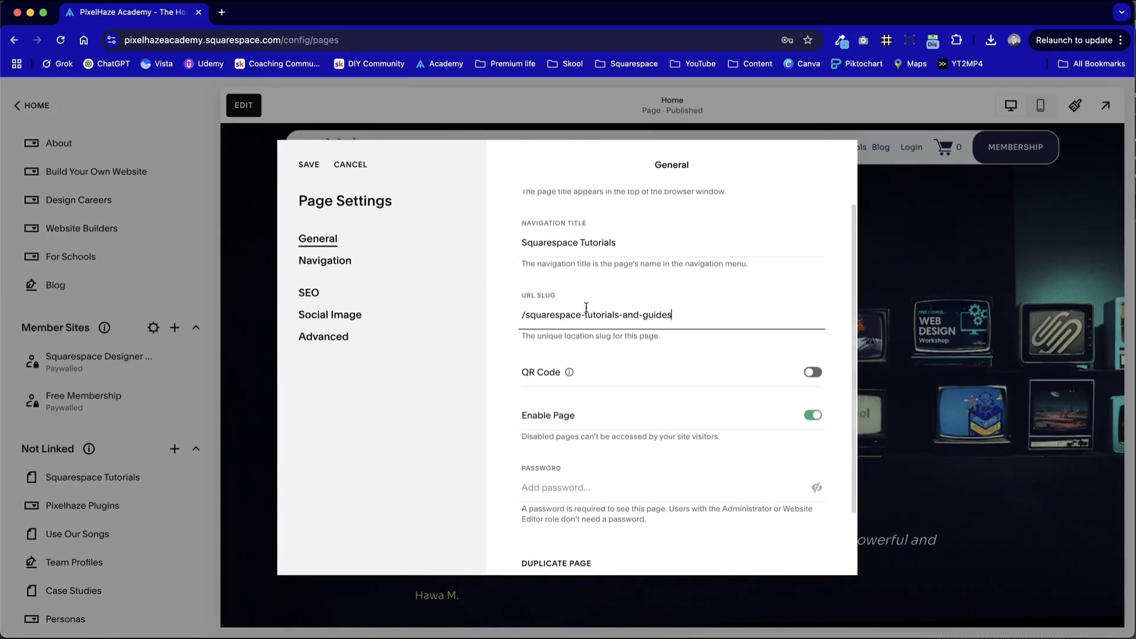
mouse_move(570, 371)
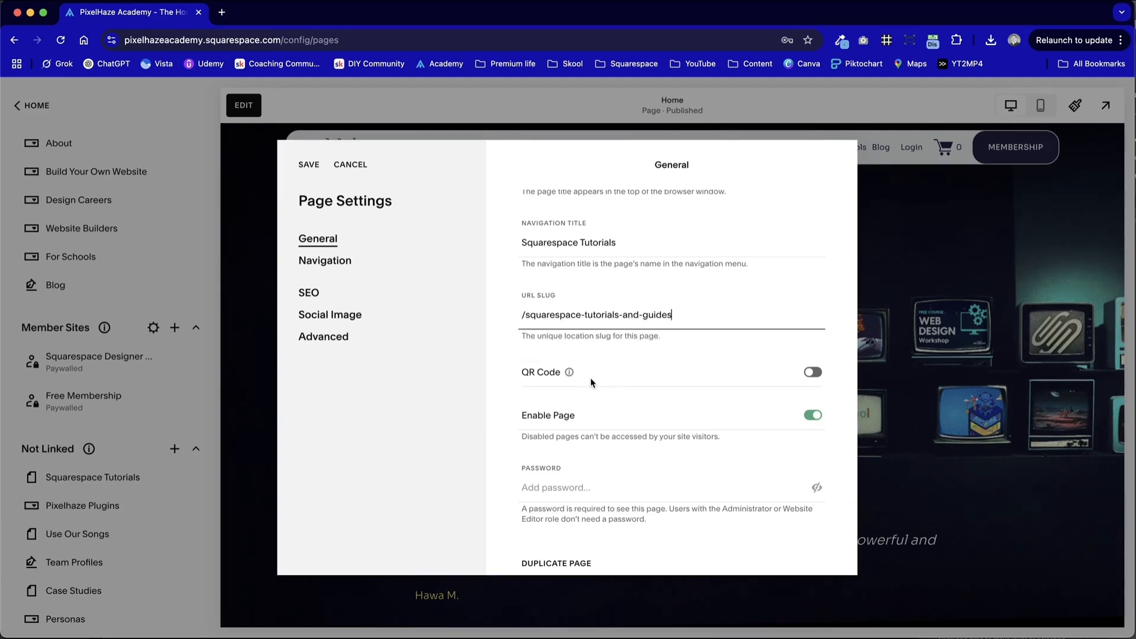
left_click(812, 373)
mouse_move(657, 407)
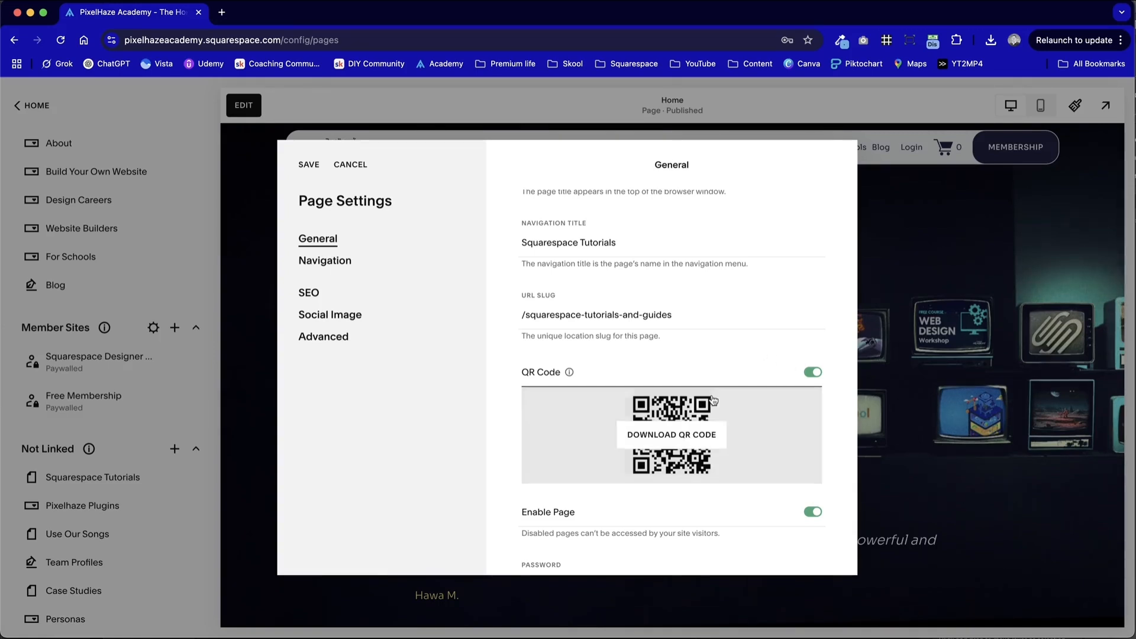
left_click(811, 375)
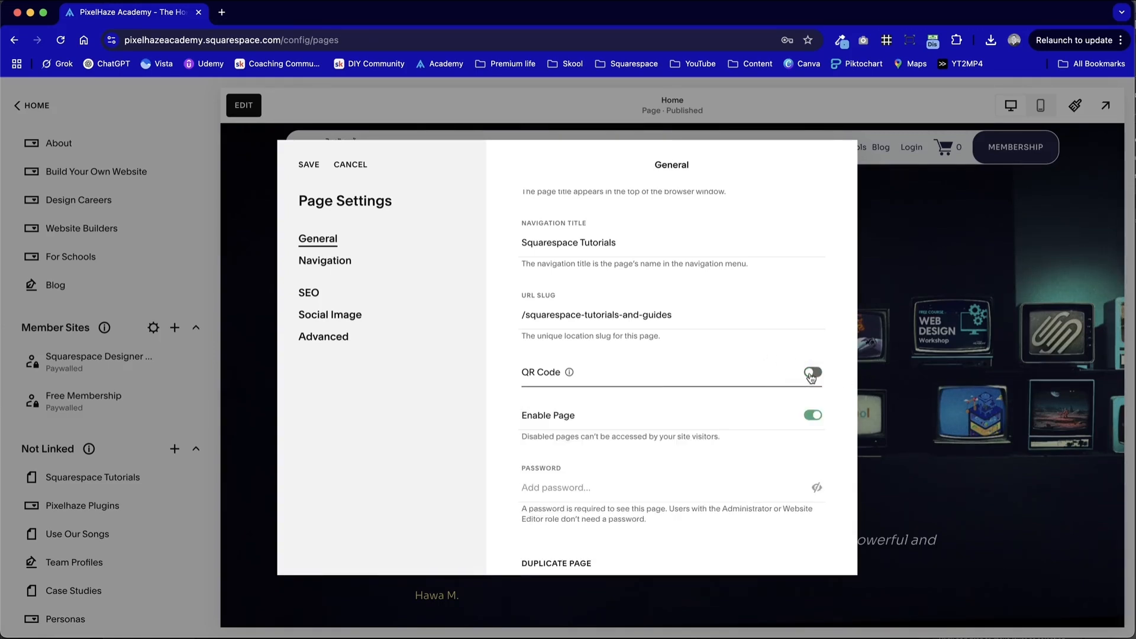
Step: Disable the Squarespace Tutorials page and enable it again
scroll(805, 355, "down", 3)
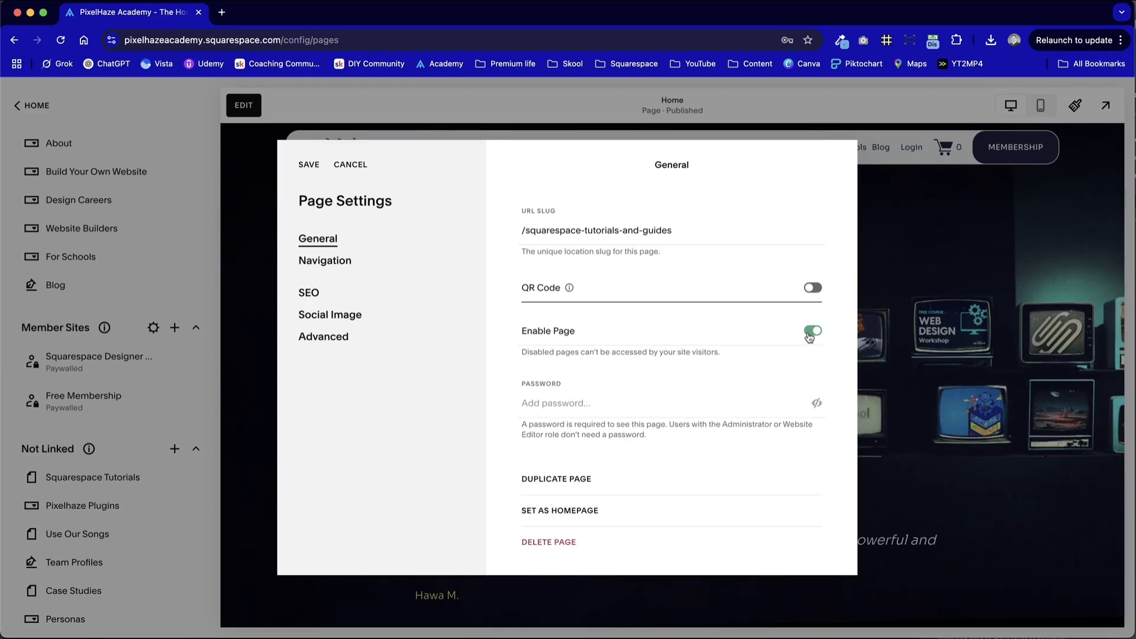
left_click(811, 332)
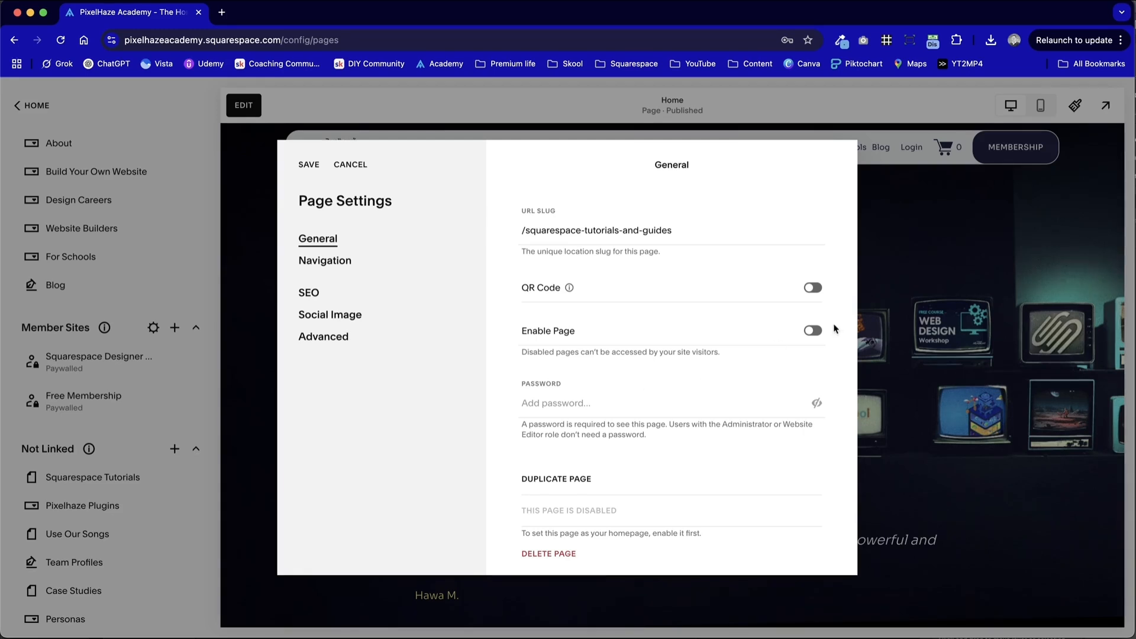
left_click(815, 330)
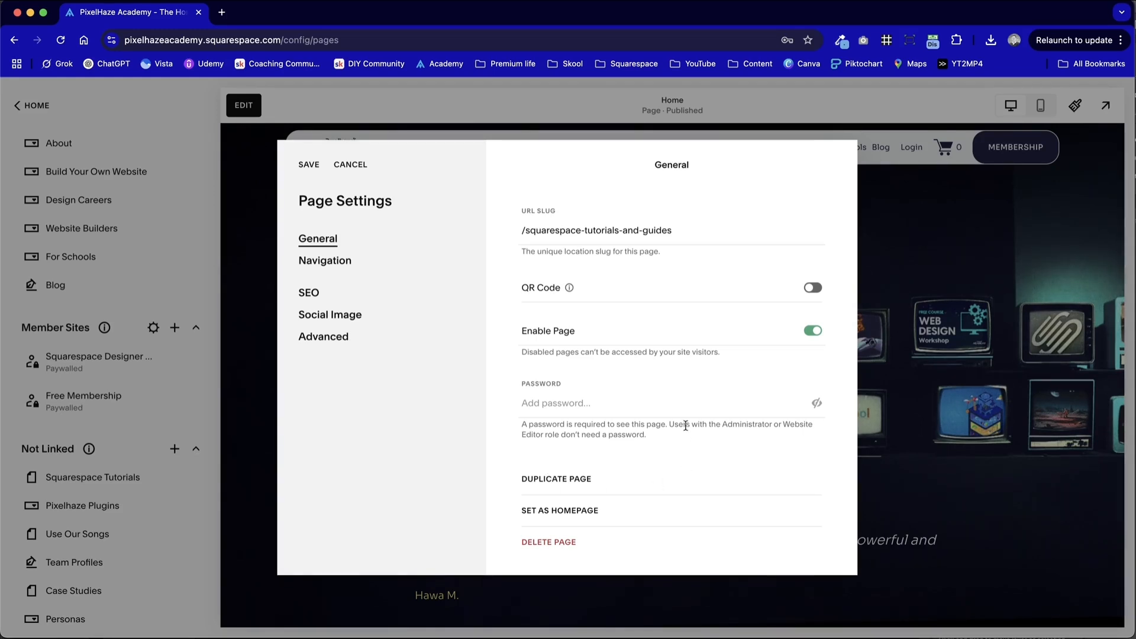
scroll(685, 425, "up", 2)
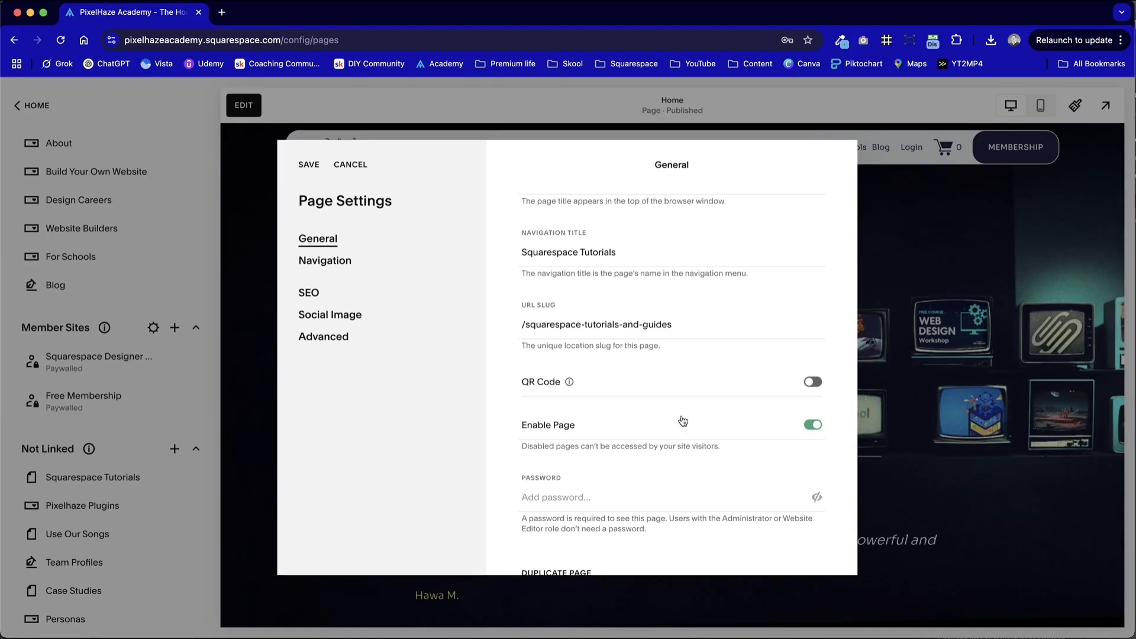
scroll(776, 457, "down", 2)
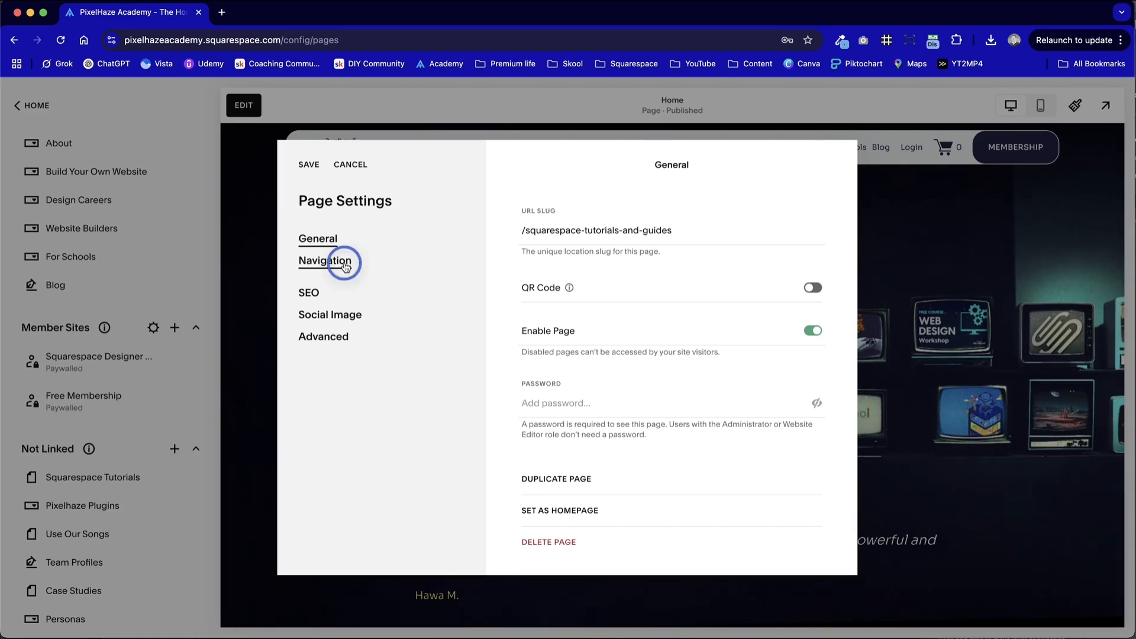
Step: Look through the page's Navigation, SEO, Social Image and Advanced settings and return to the General settings
left_click(346, 268)
left_click(314, 294)
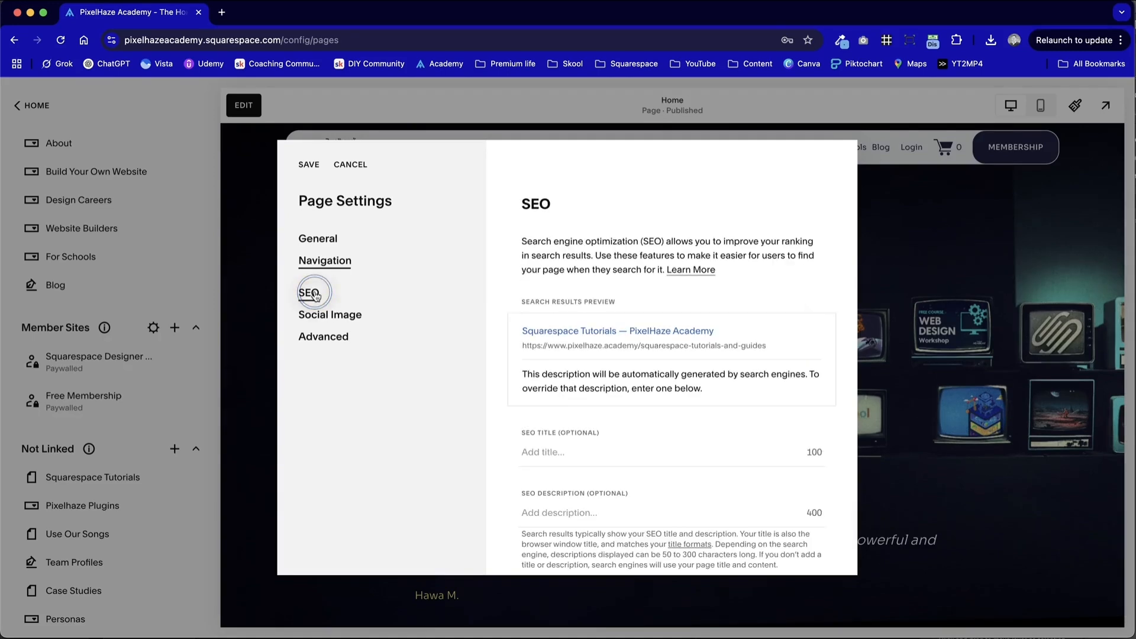
left_click(333, 315)
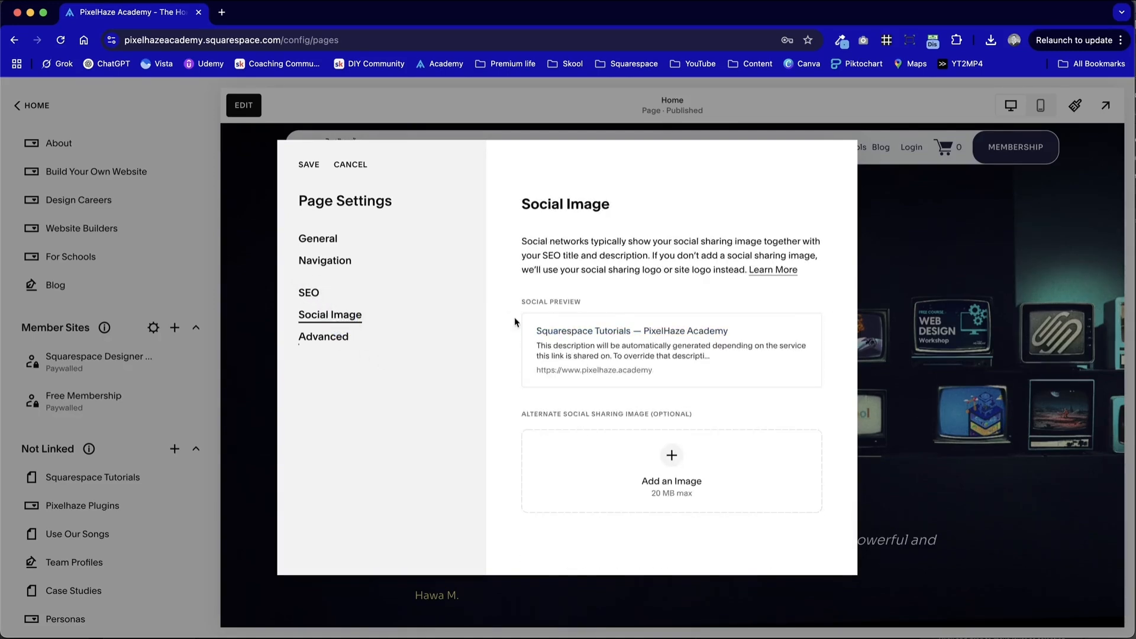
left_click(333, 336)
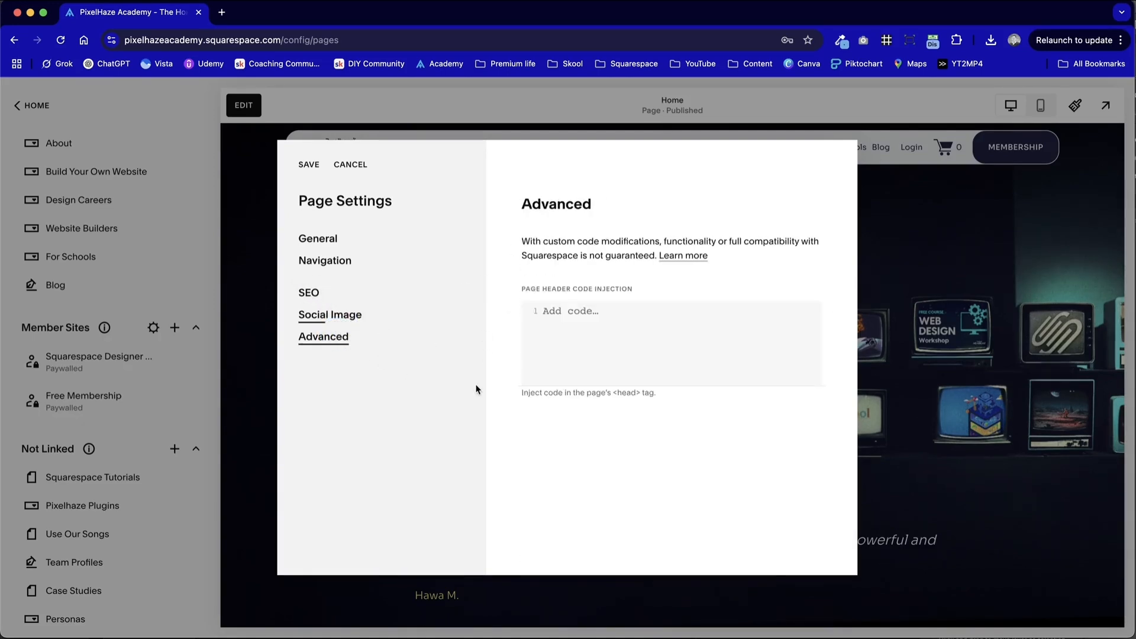
left_click(319, 246)
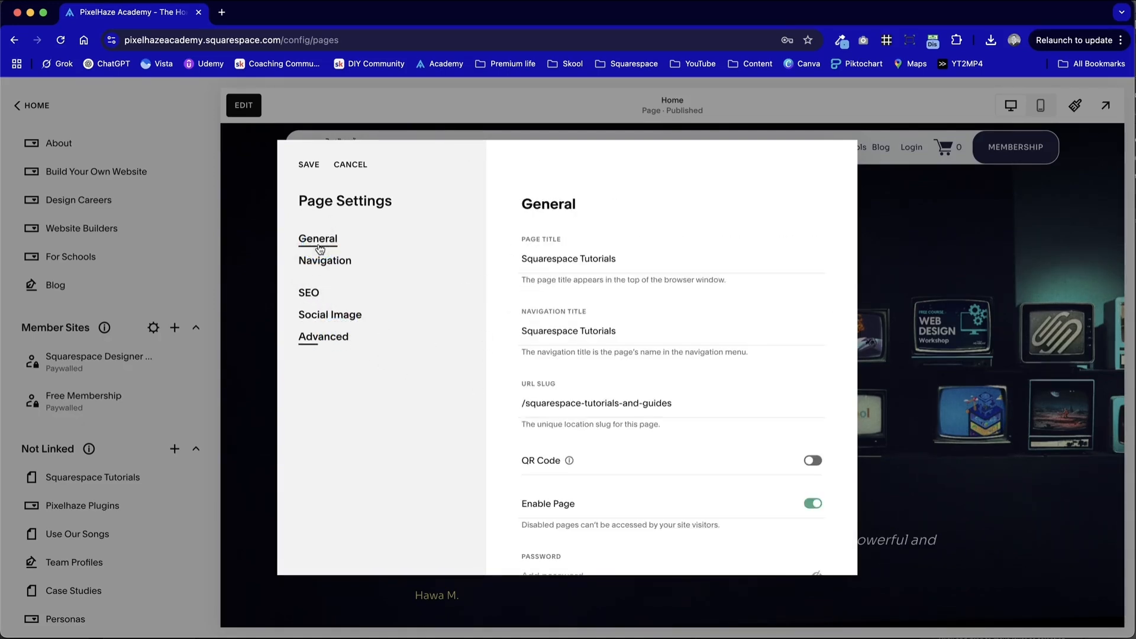